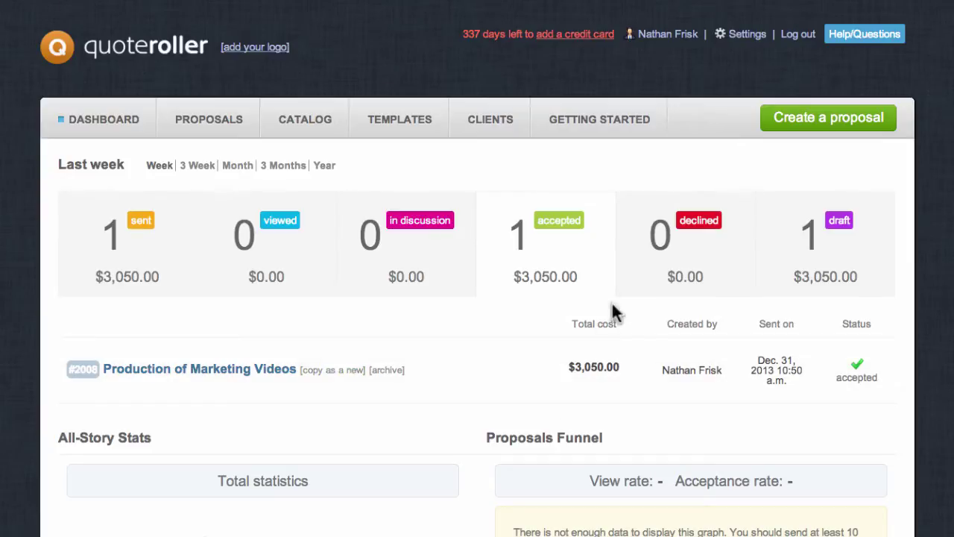
pyautogui.click(747, 34)
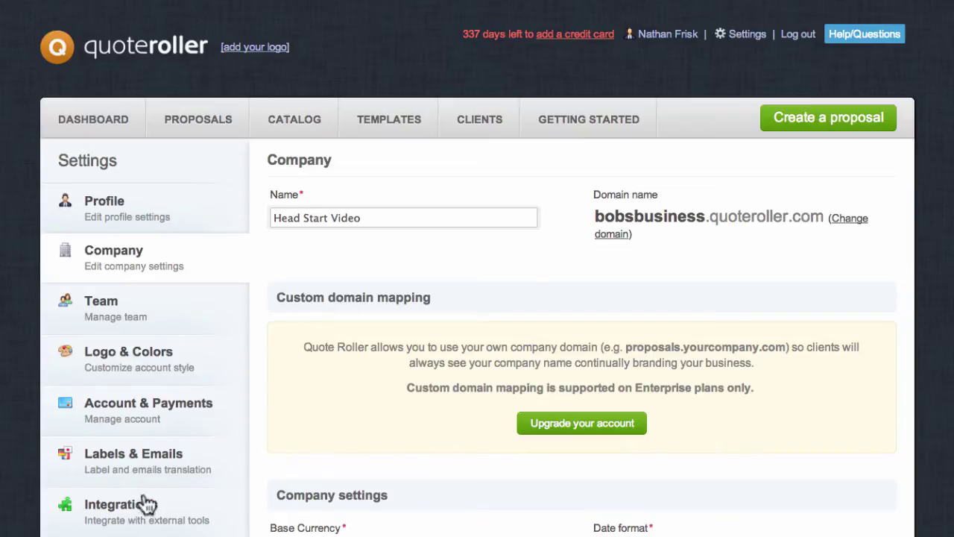
pyautogui.click(138, 525)
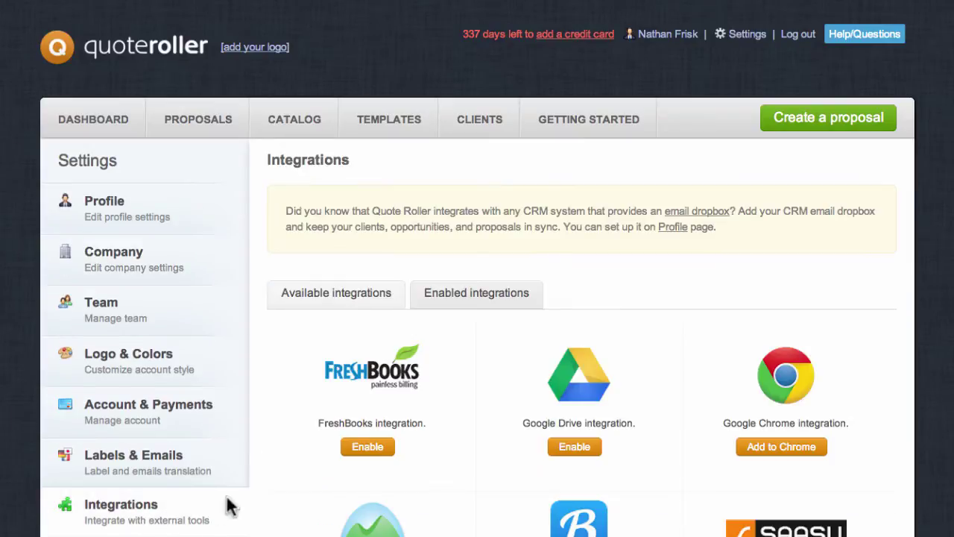
pyautogui.click(369, 449)
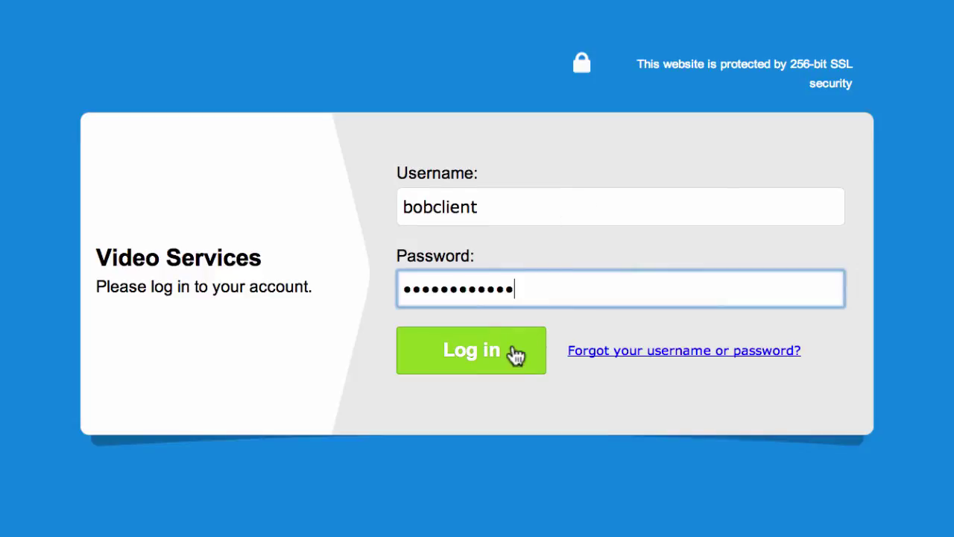
# - Log in to FreshBooks, open the My Account API details, and copy the account domain from the API URL
pyautogui.click(515, 353)
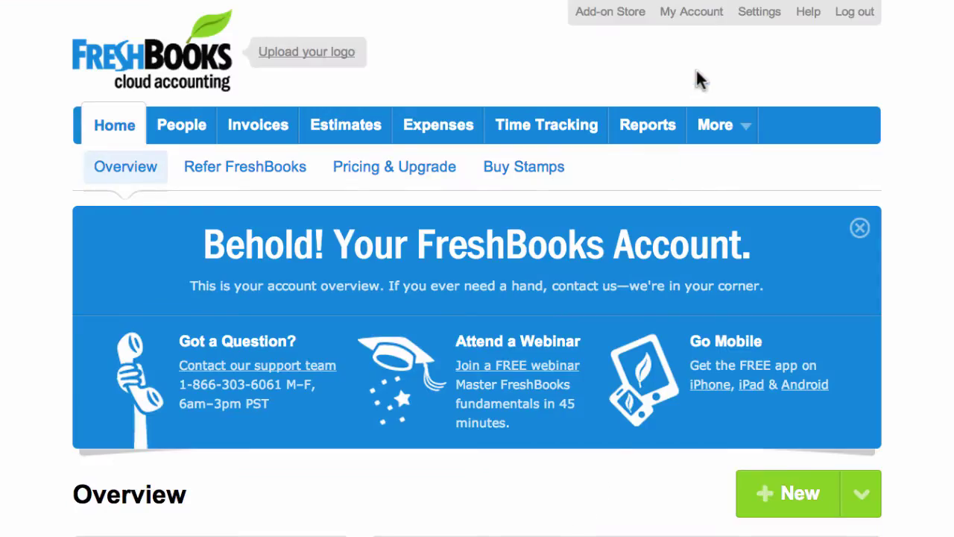
pyautogui.click(692, 16)
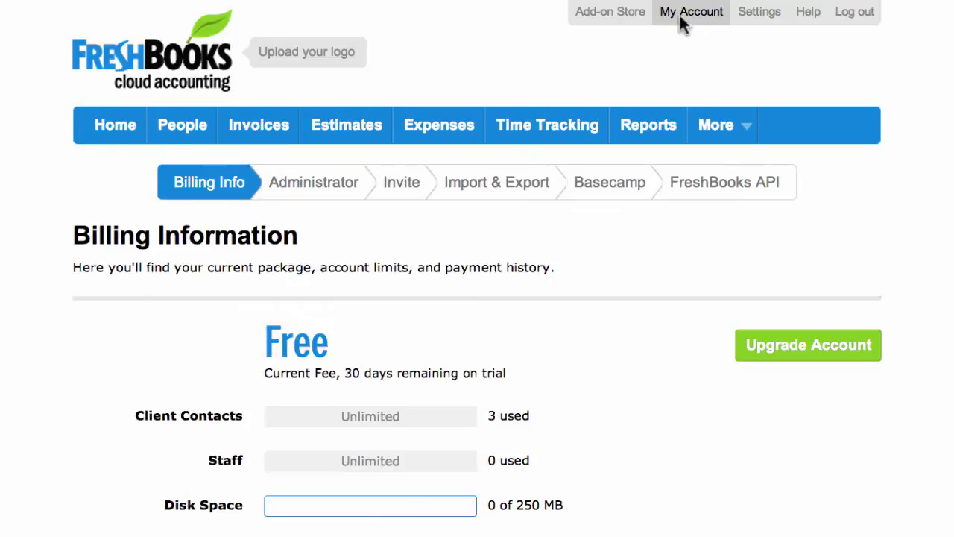
pyautogui.click(687, 190)
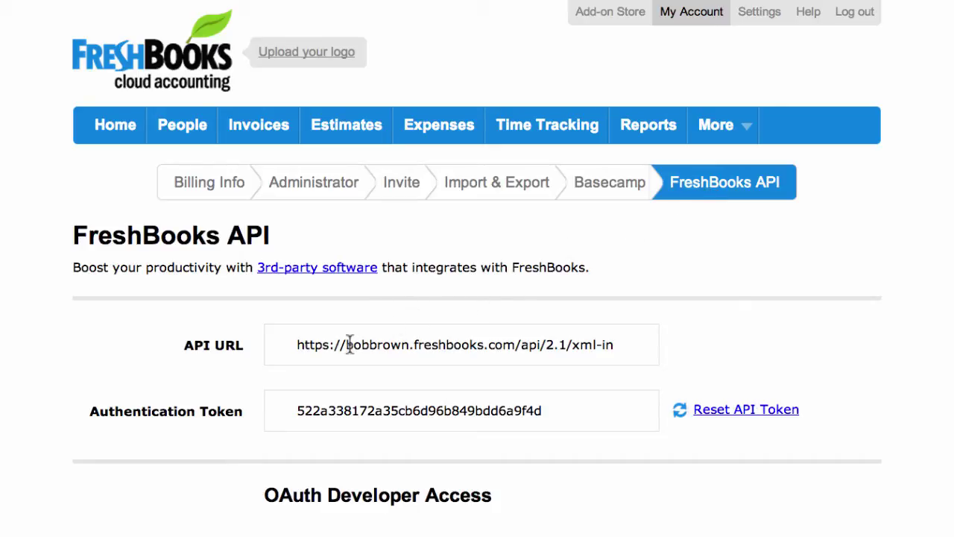
pyautogui.moveTo(346, 345); pyautogui.dragTo(511, 352)
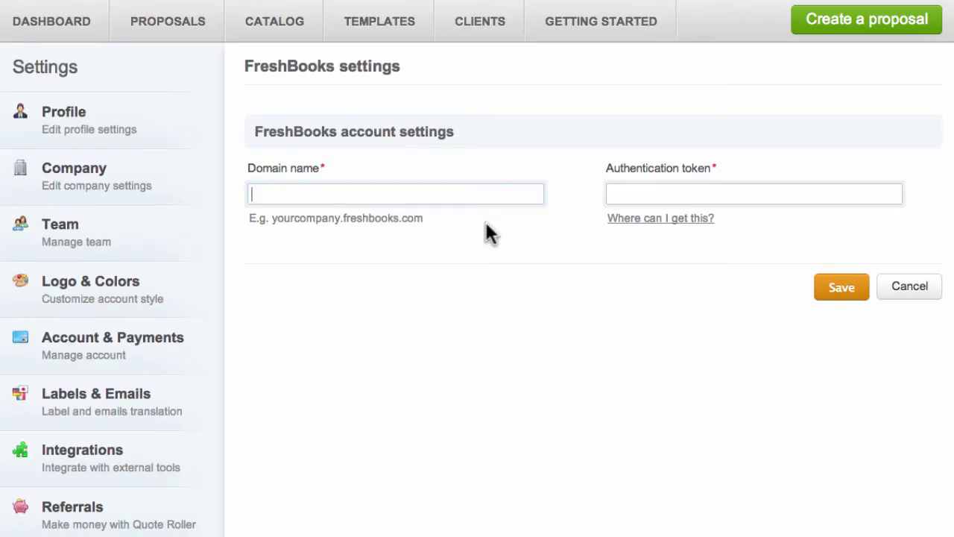
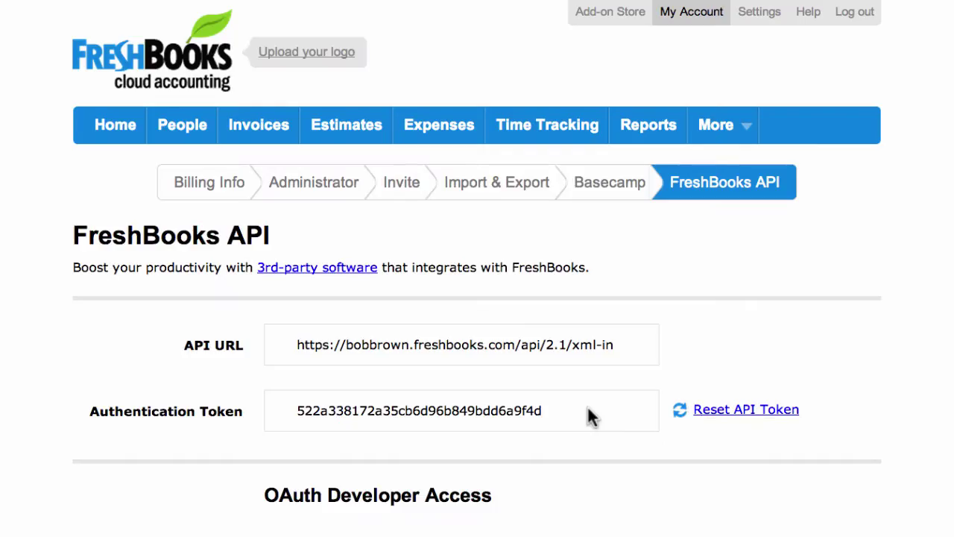
# - Fill Quote Roller's FreshBooks form with the copied domain name and the FreshBooks authentication token
pyautogui.moveTo(587, 412); pyautogui.dragTo(284, 414)
pyautogui.hotkey('ctrl', 'c')
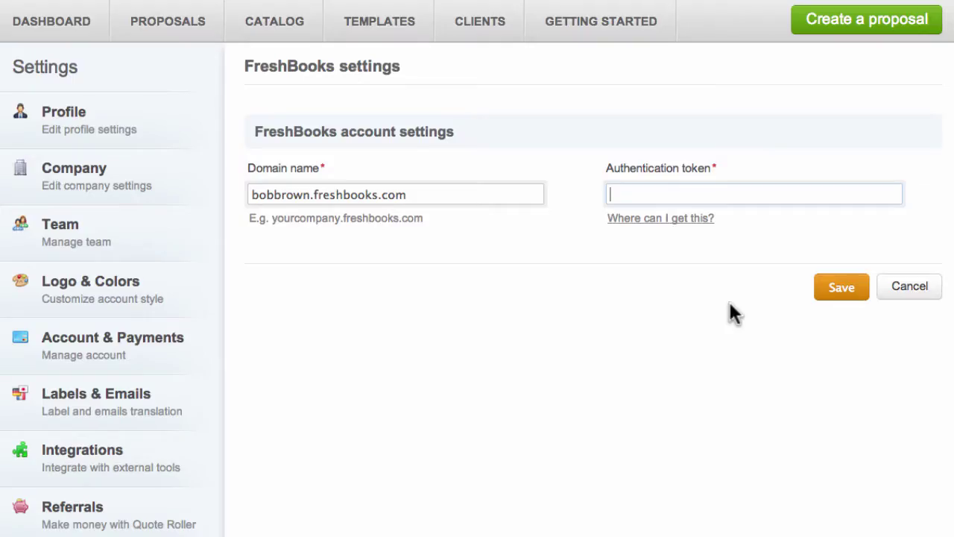
pyautogui.click(731, 188)
pyautogui.hotkey('ctrl', 'v')
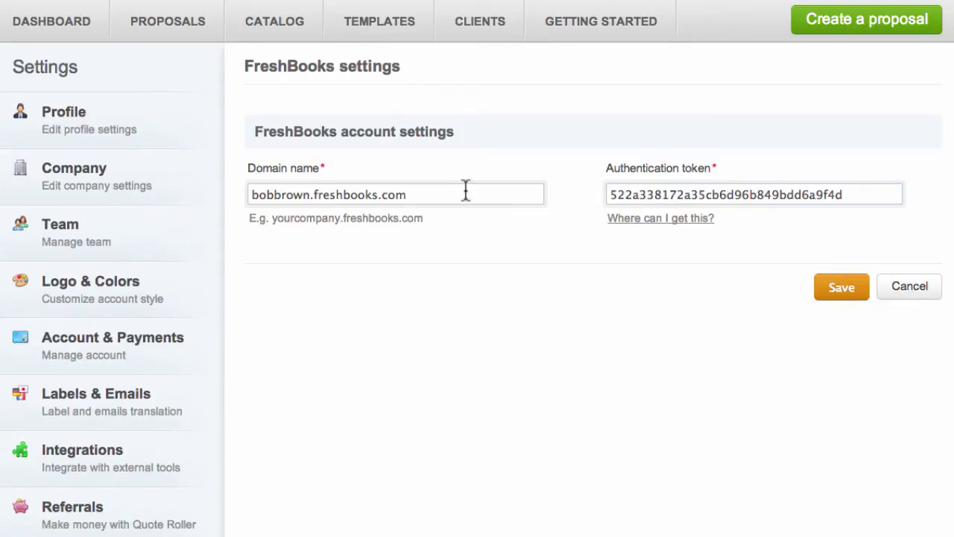
# - Save the FreshBooks connection so the client contacts import from FreshBooks begins
pyautogui.click(833, 297)
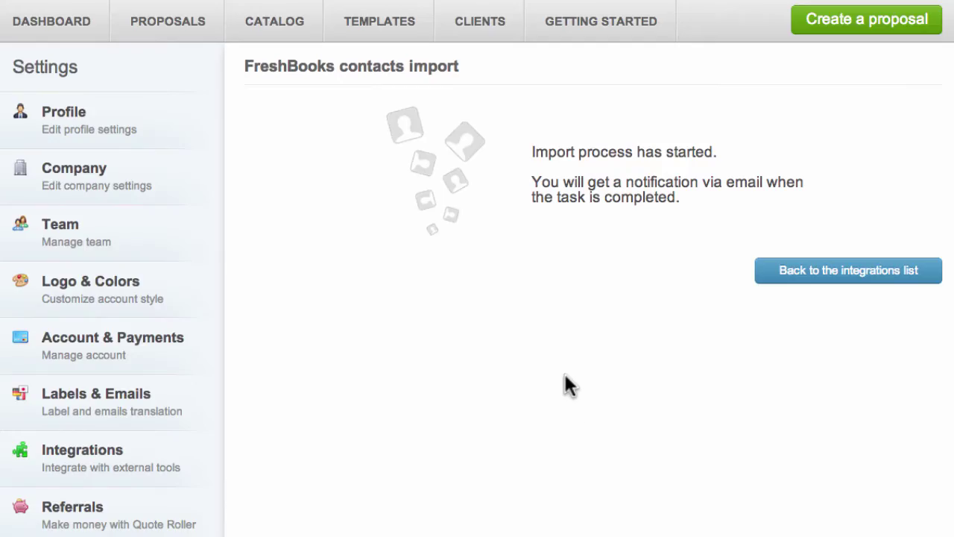
# - Scroll through the Quote Roller clients list to find the client synced from FreshBooks
pyautogui.click(484, 30)
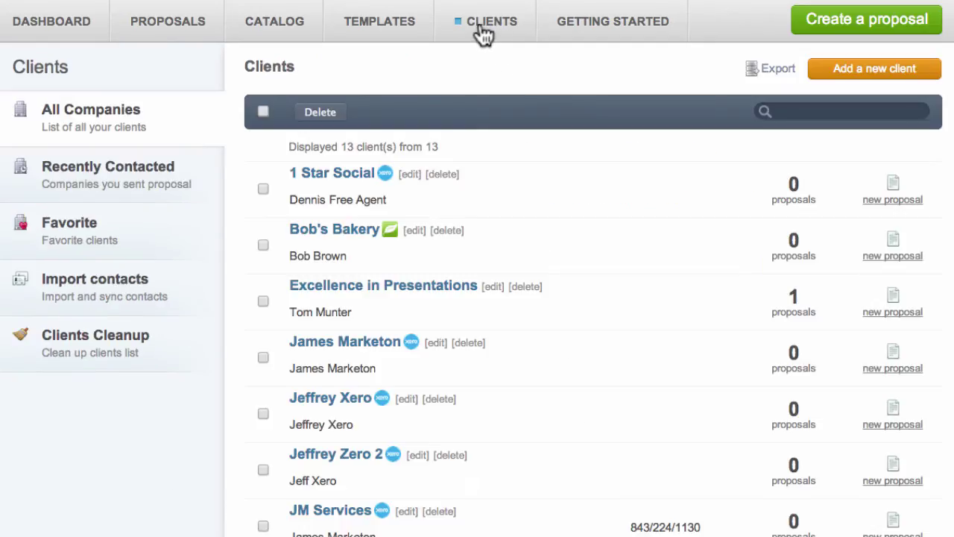
pyautogui.scroll(-2, 417, 217)
pyautogui.scroll(-3, 447, 313)
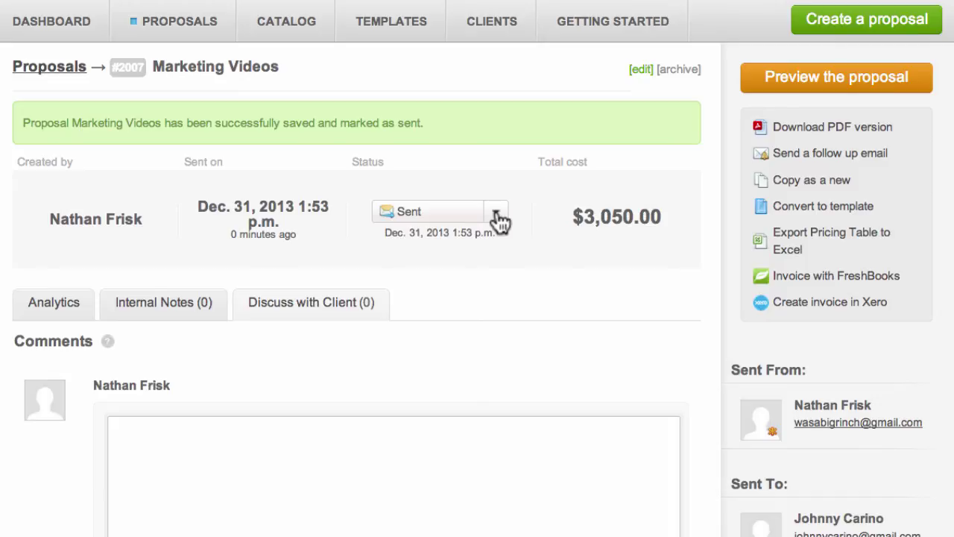
# - Send the Marketing Videos proposal to FreshBooks as an invoice, adding Online Retailer as a new client
pyautogui.click(800, 280)
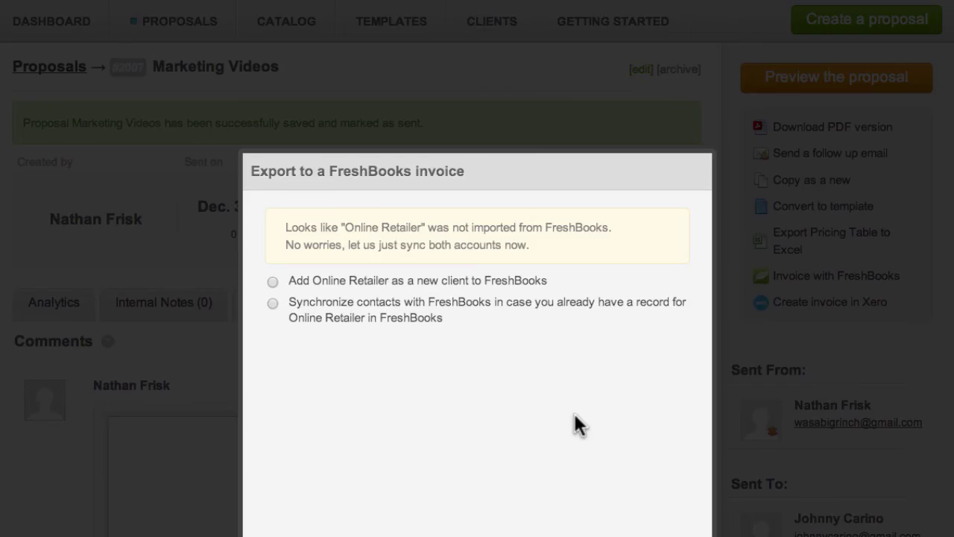
pyautogui.scroll(-3, 407, 372)
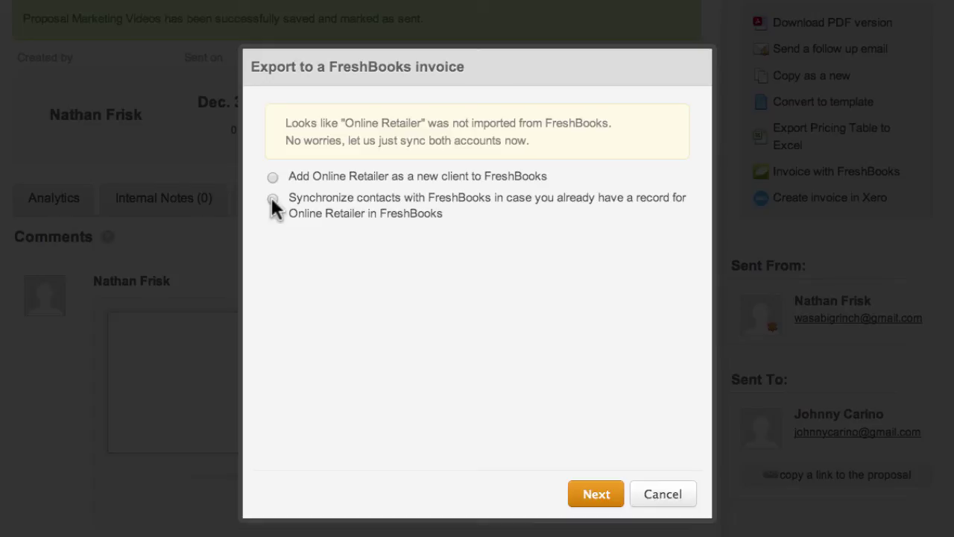
pyautogui.click(274, 176)
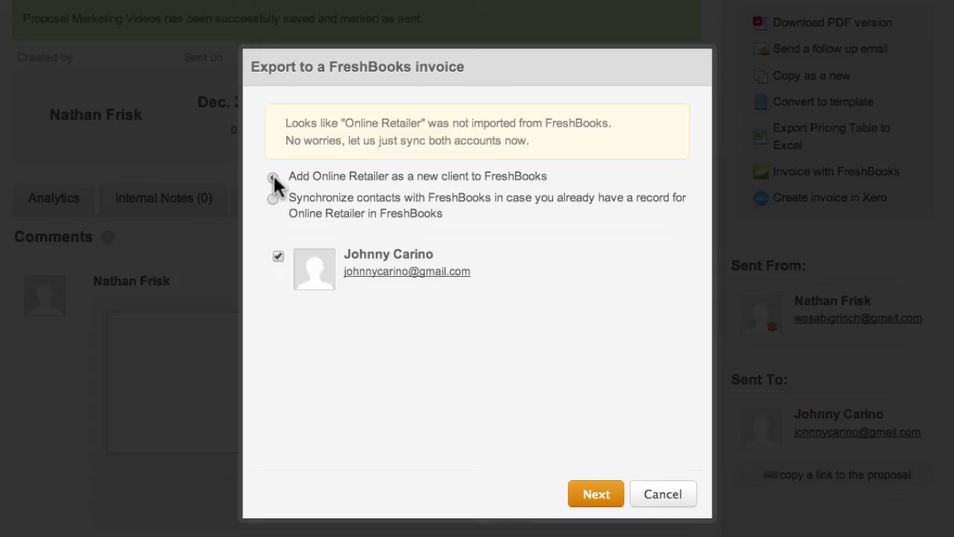
pyautogui.click(597, 494)
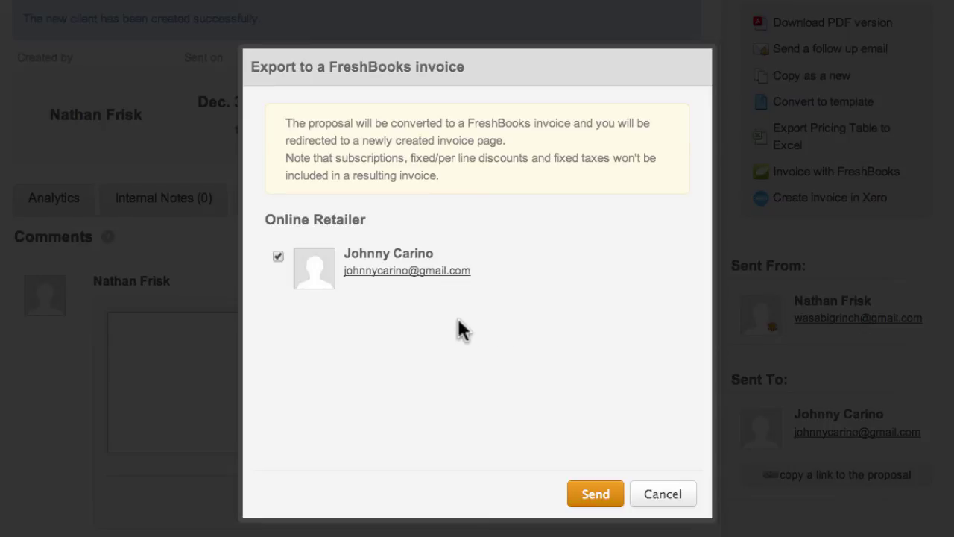
pyautogui.click(594, 495)
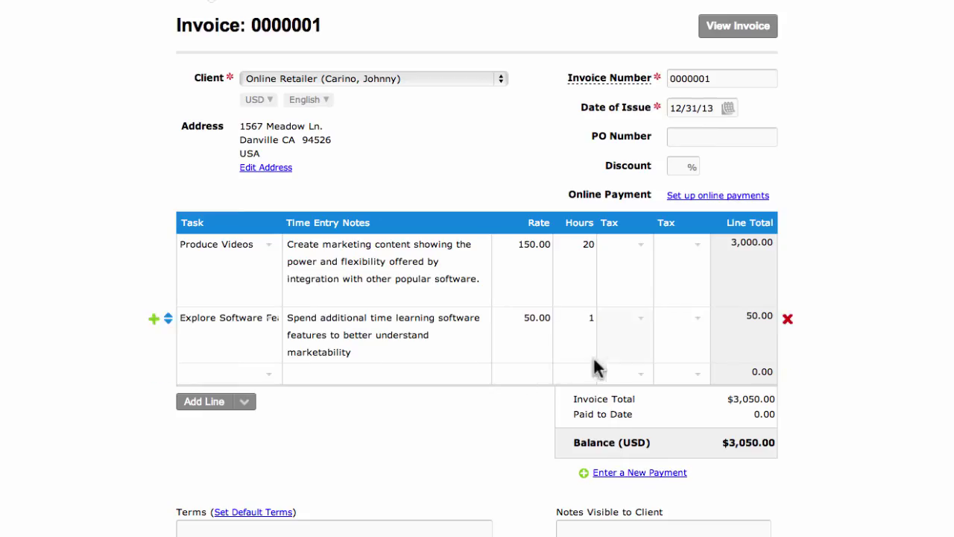
# - Scroll down FreshBooks invoice 0000001 to review its $3,050.00 line items and totals
pyautogui.scroll(-5, 783, 485)
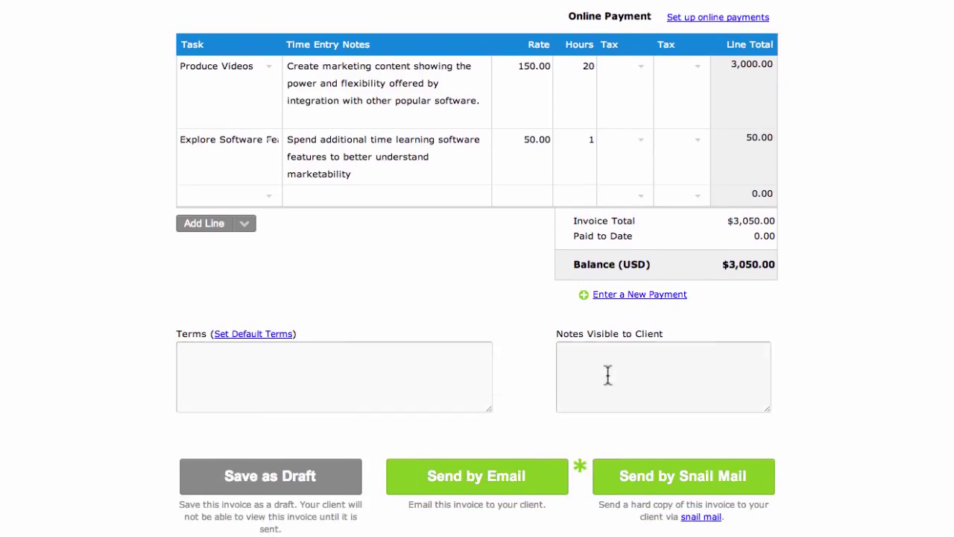